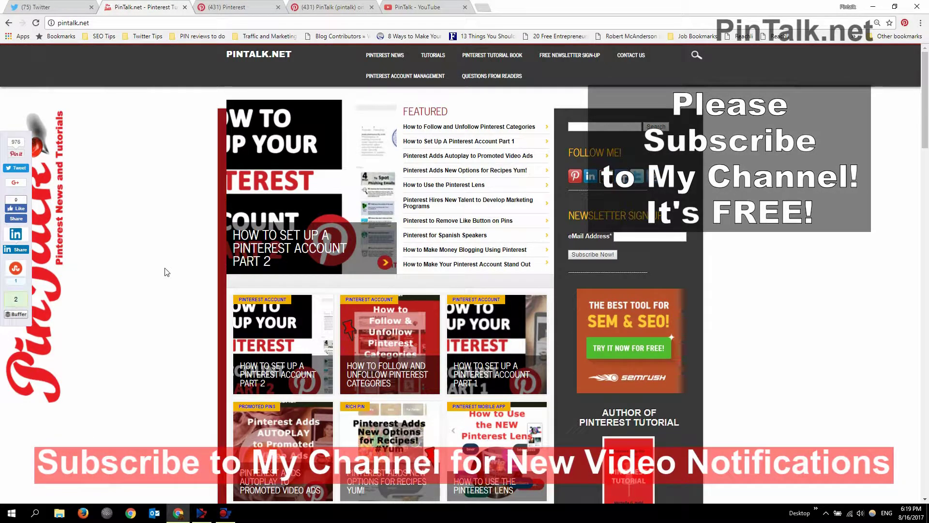
Switch to the PinTalk YouTube channel page tab.
left_click(440, 7)
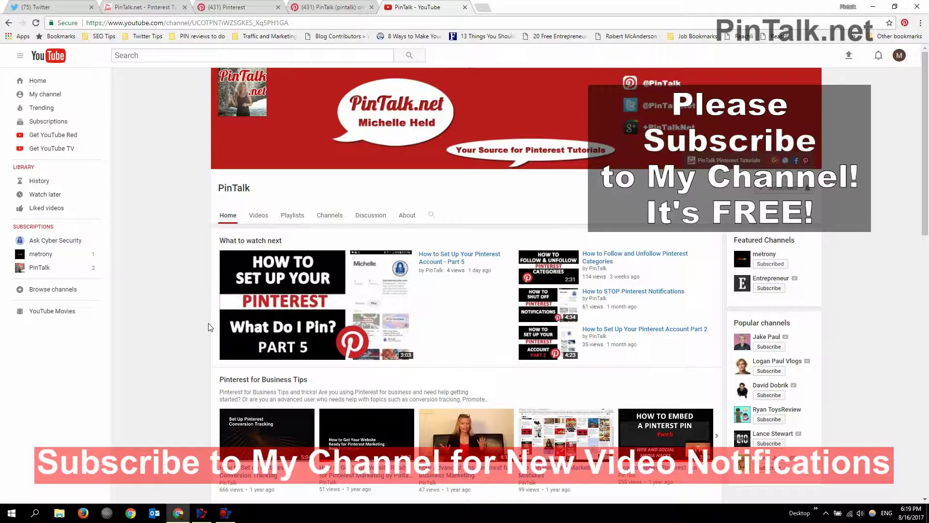
Pass through the PinTalk.net and Pinterest tabs, then reload the Twitter home feed.
left_click(113, 4)
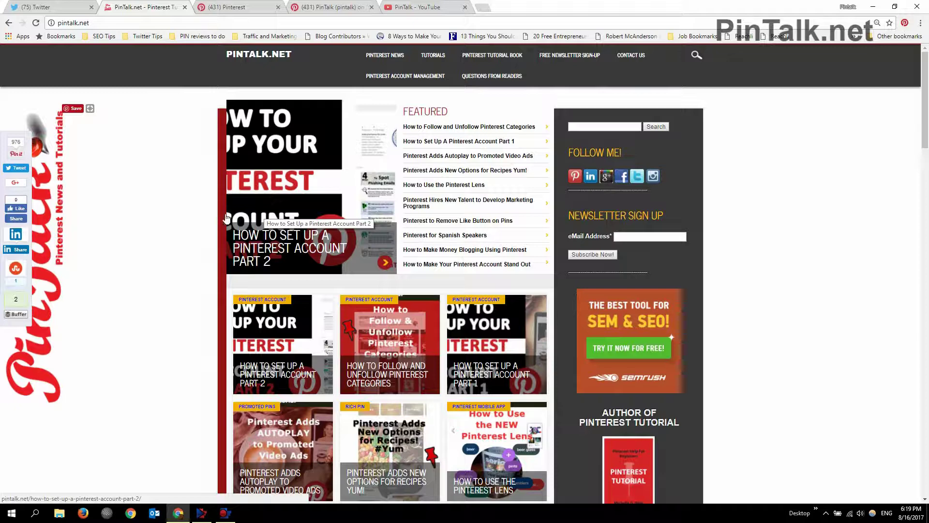
left_click(237, 7)
key("ctrl+Tab")
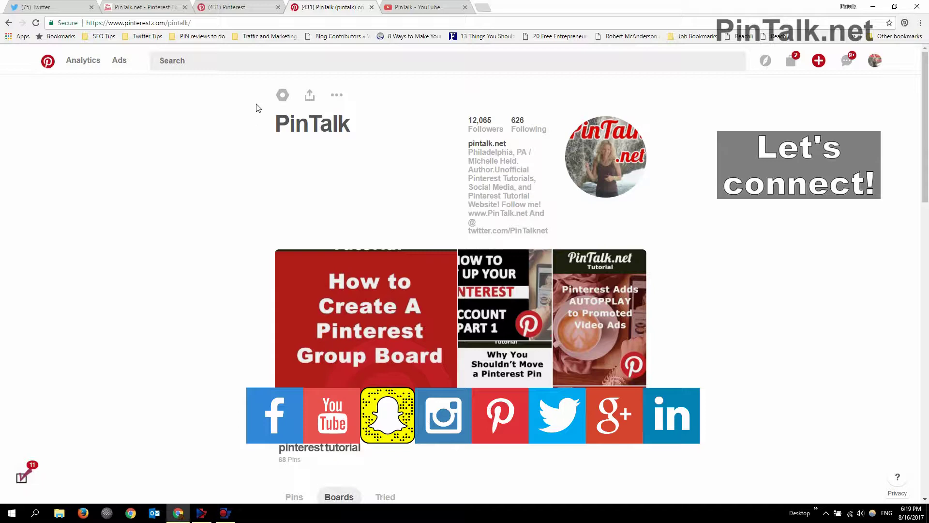
key("ctrl+1")
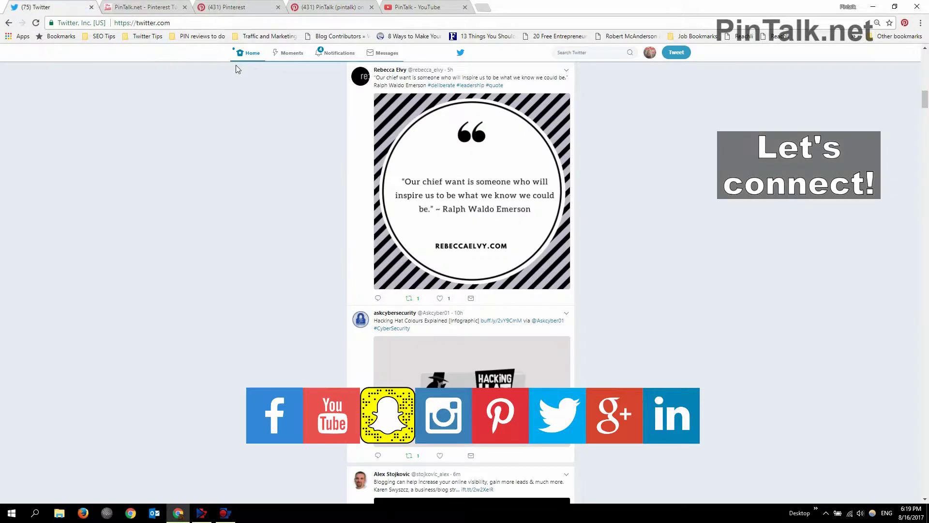
left_click(242, 53)
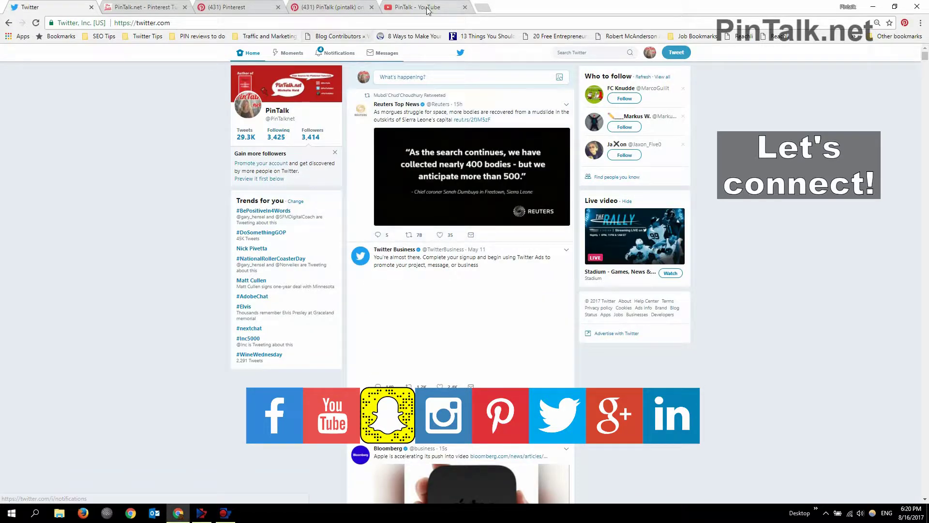
Open Pinterest Settings from the avatar menu on the PinTalk profile page.
left_click(329, 6)
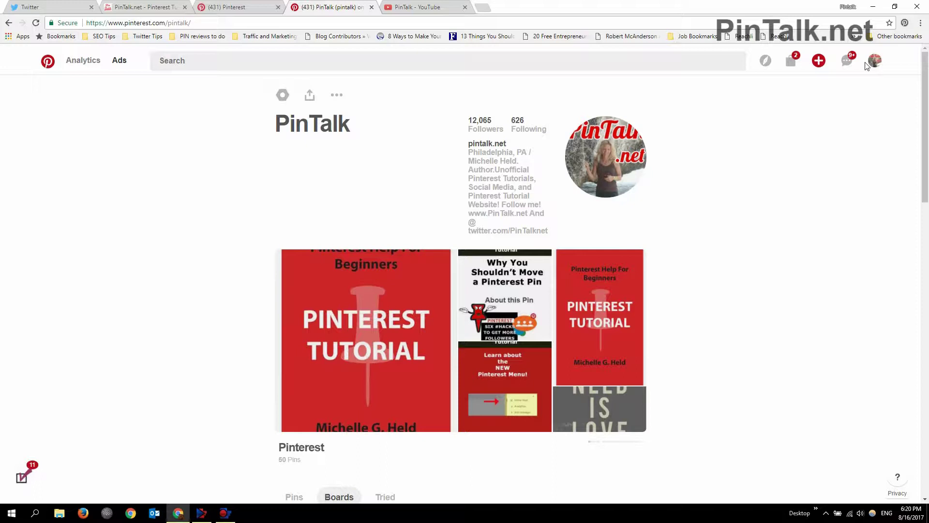
mouse_move(874, 68)
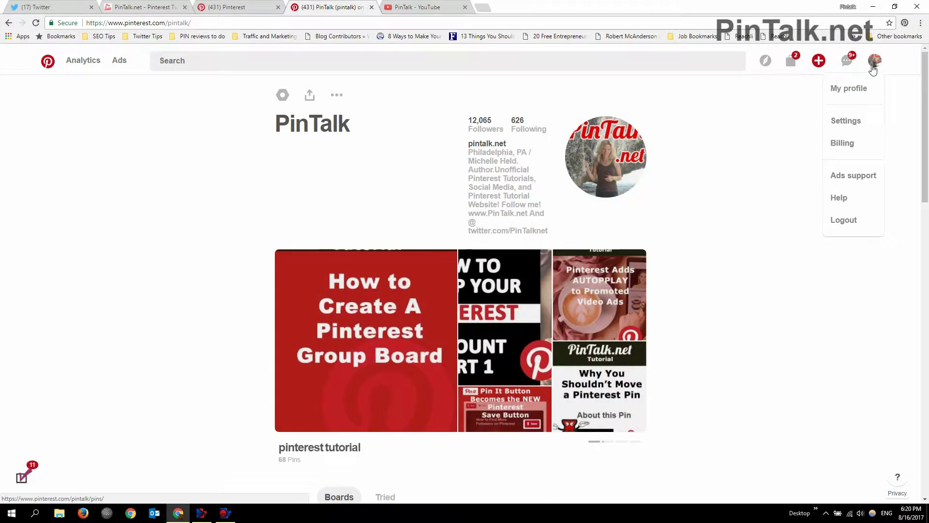
left_click(858, 122)
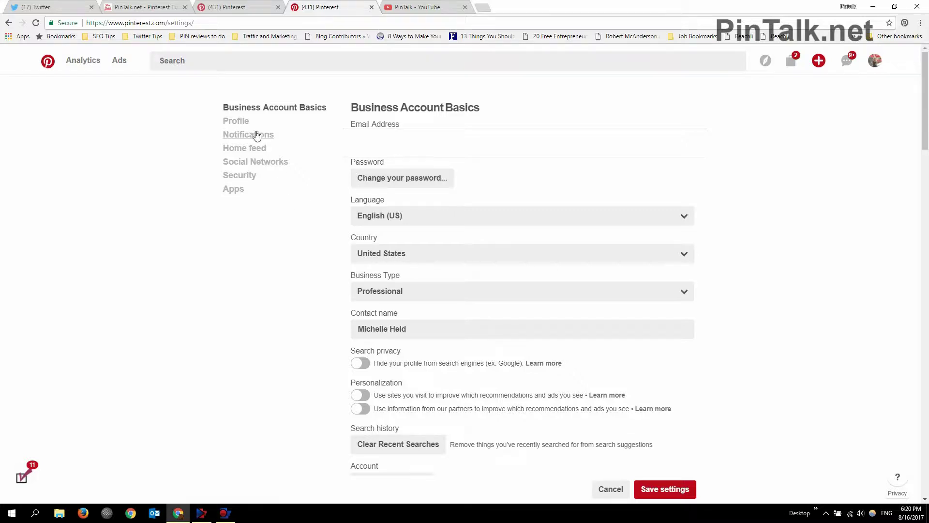
Show Security settings and review connected apps Polyvore, IFTTT, Shareist and Buffer.
left_click(236, 180)
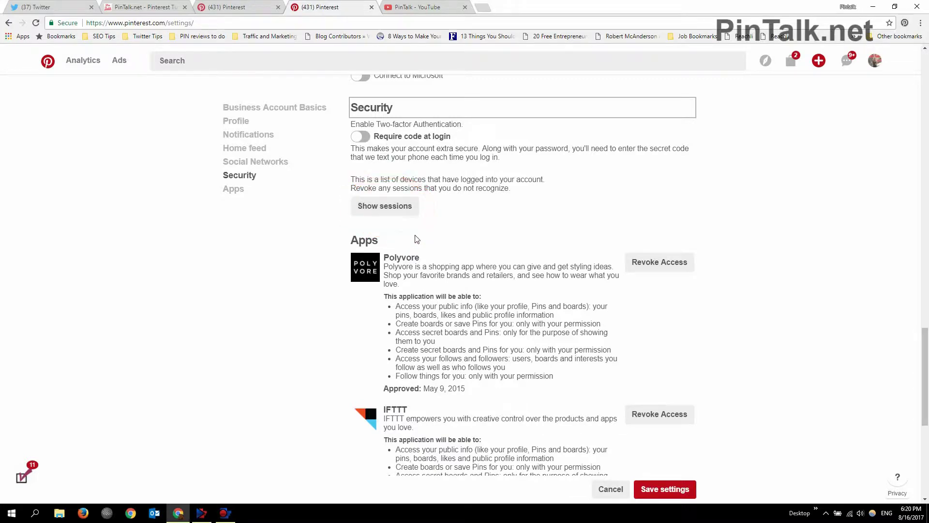
scroll(415, 241, "down", 2)
scroll(416, 241, "down", 5)
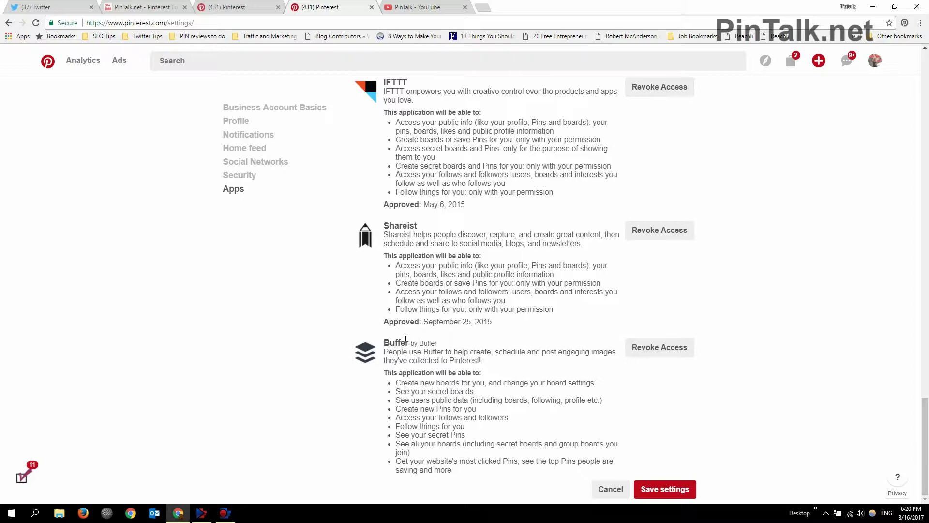
scroll(406, 339, "up", 6)
scroll(406, 339, "down", 6)
scroll(409, 269, "up", 4)
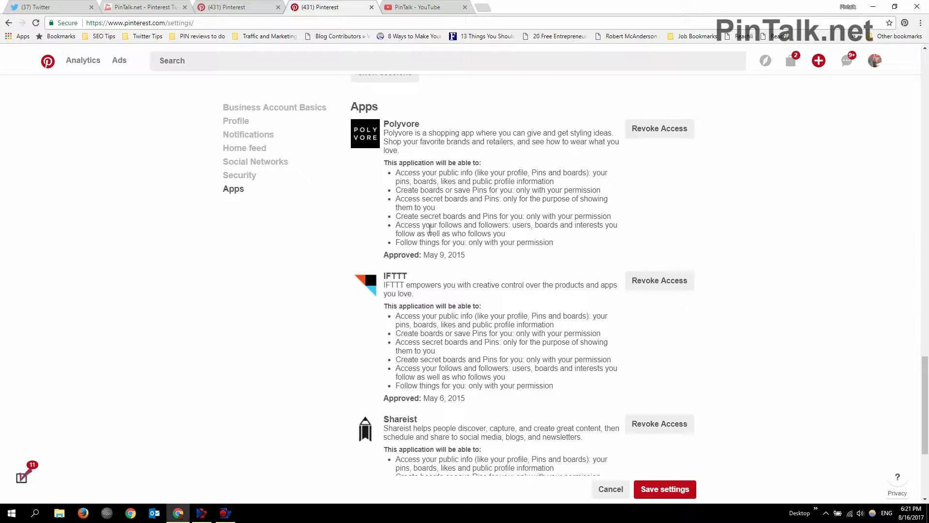
scroll(416, 208, "up", 4)
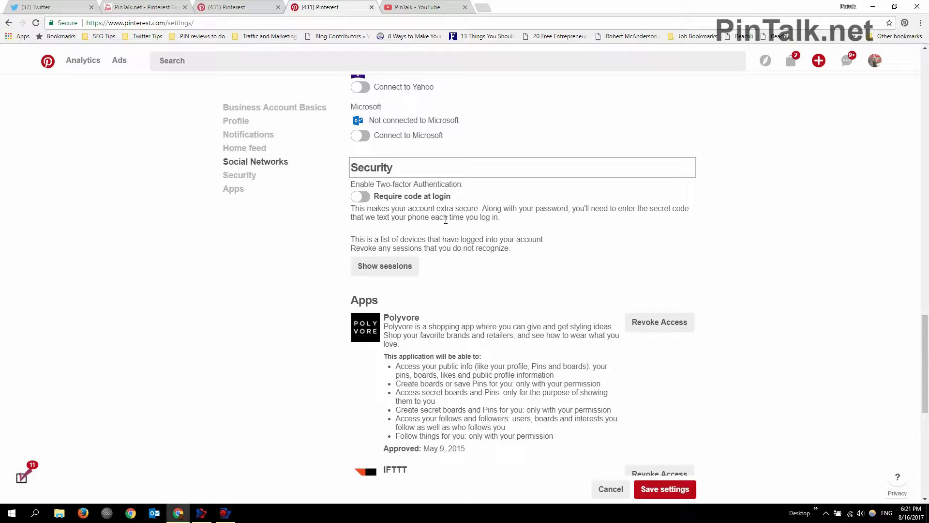
Expand the session list and scroll through the logged-in devices.
left_click(387, 266)
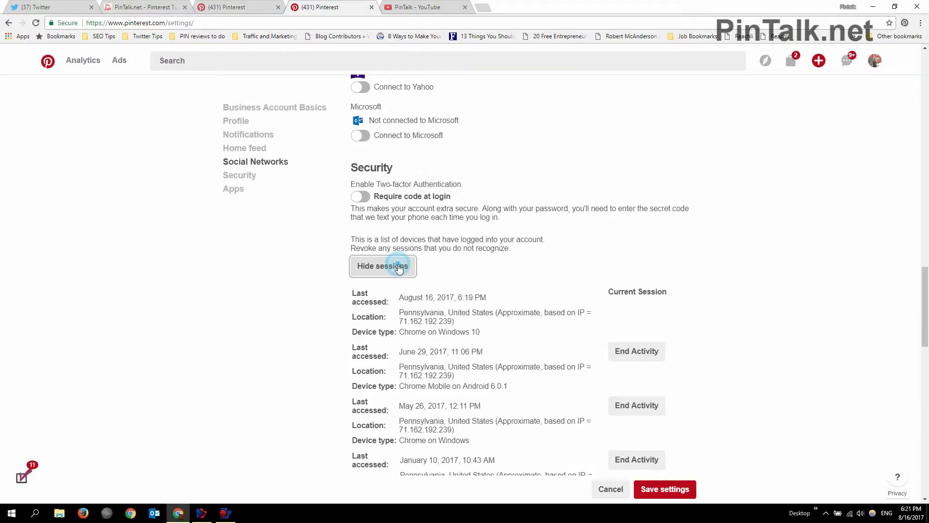
scroll(462, 265, "down", 2)
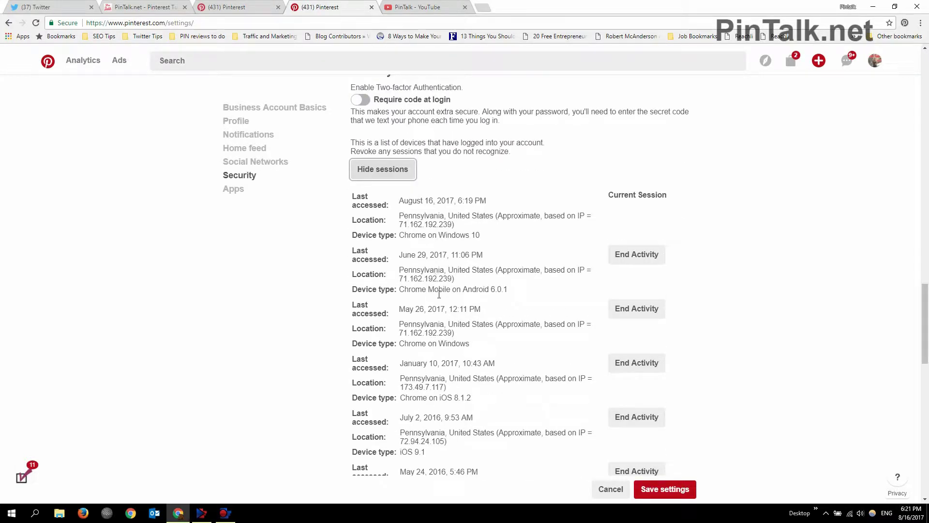
scroll(509, 332, "down", 1)
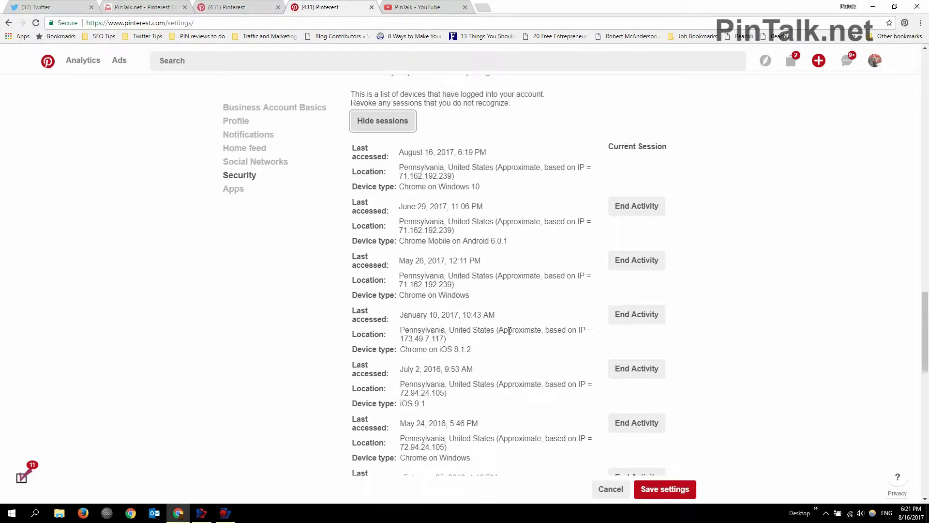
scroll(509, 332, "down", 1)
scroll(510, 334, "up", 2)
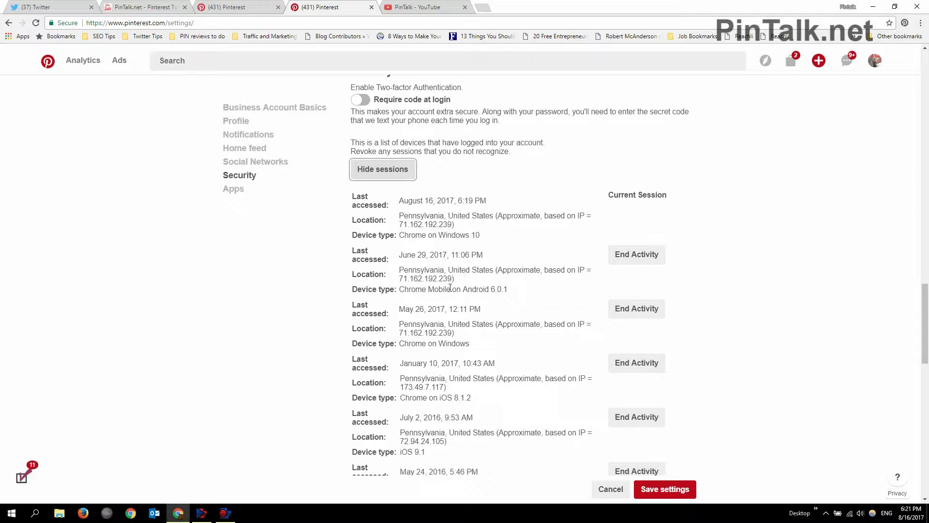
Highlight part of a session's location text, then deselect it.
left_click_drag(447, 269, 404, 279)
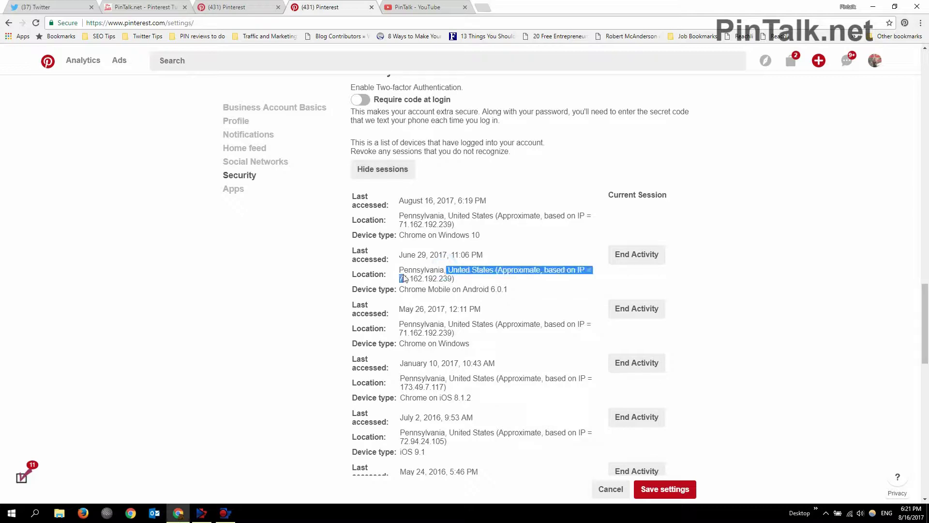
left_click(487, 311)
scroll(488, 313, "down", 2)
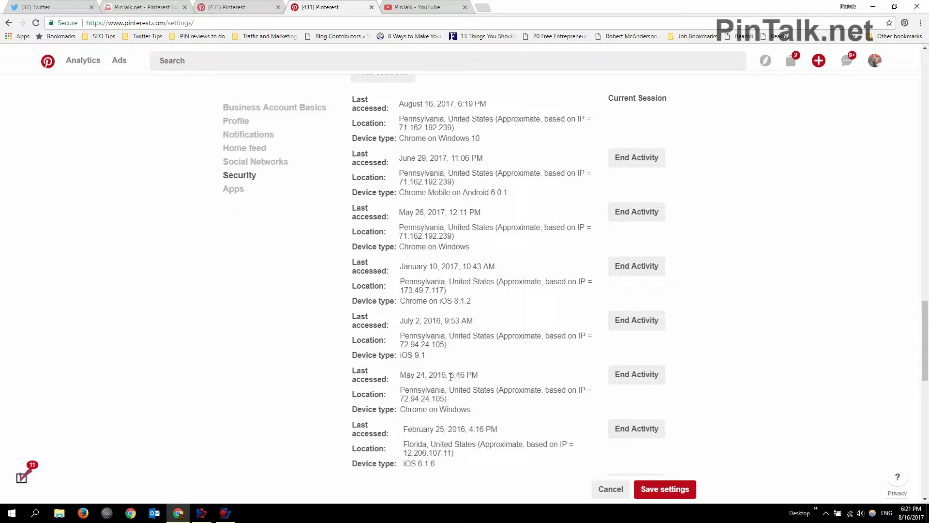
scroll(436, 387, "up", 15)
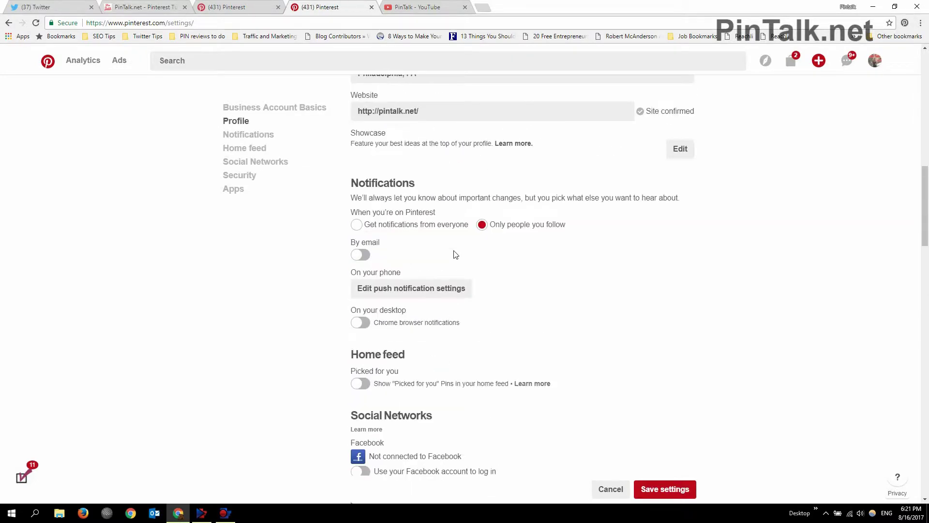
Switch on 'Require code at login' and confirm with the saved account password.
left_click(240, 175)
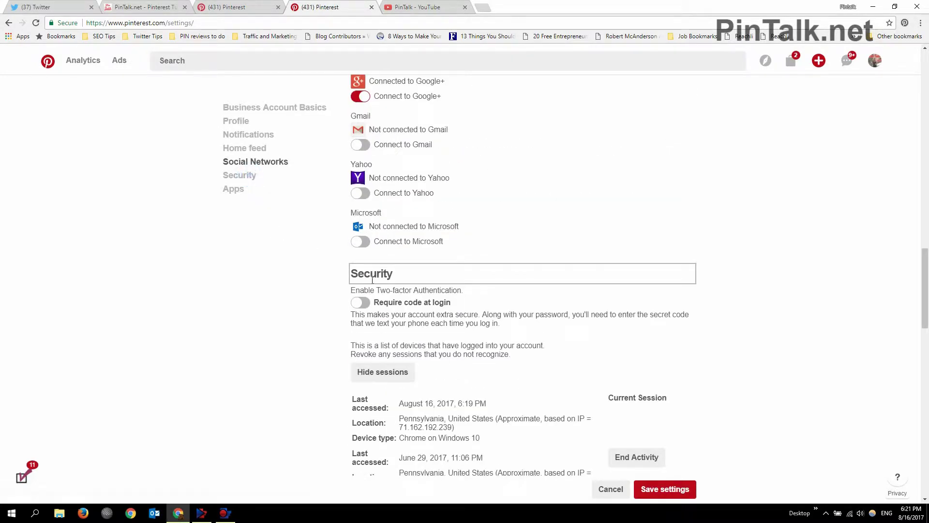
left_click(360, 303)
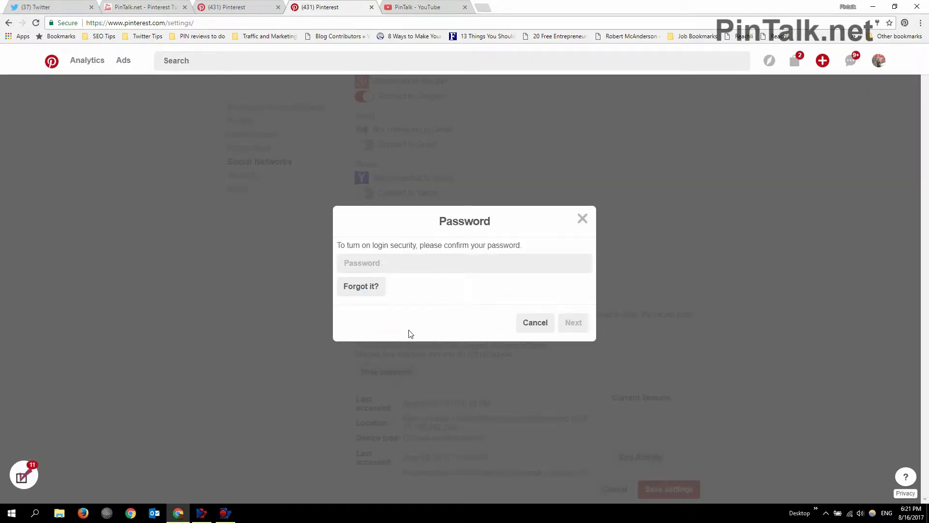
left_click(412, 259)
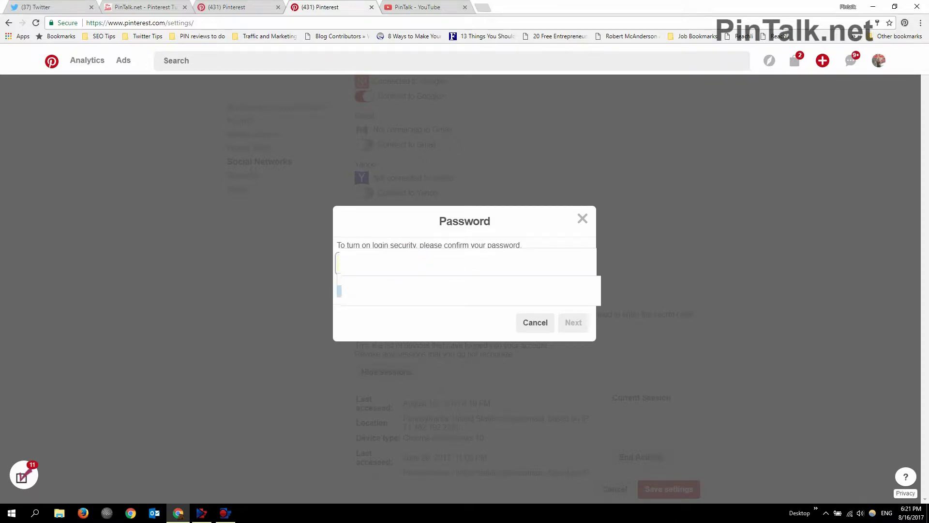
left_click(411, 289)
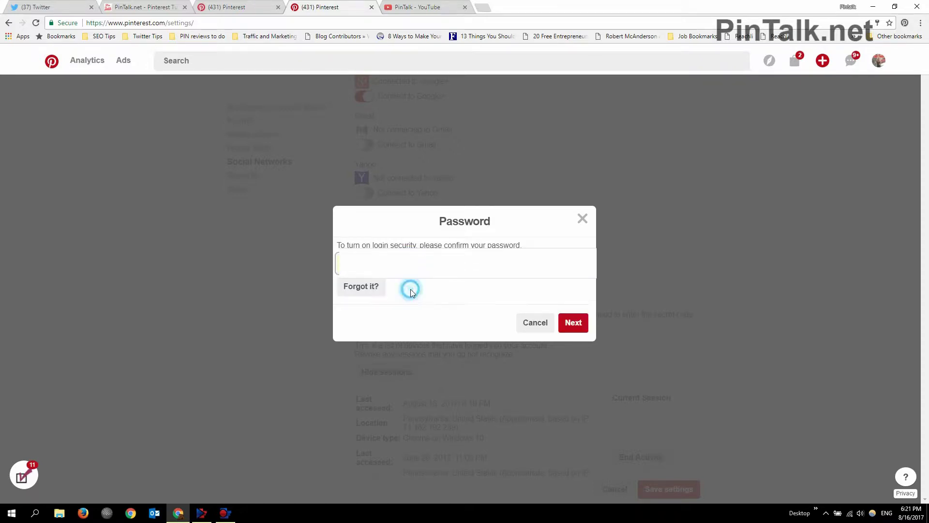
left_click(573, 328)
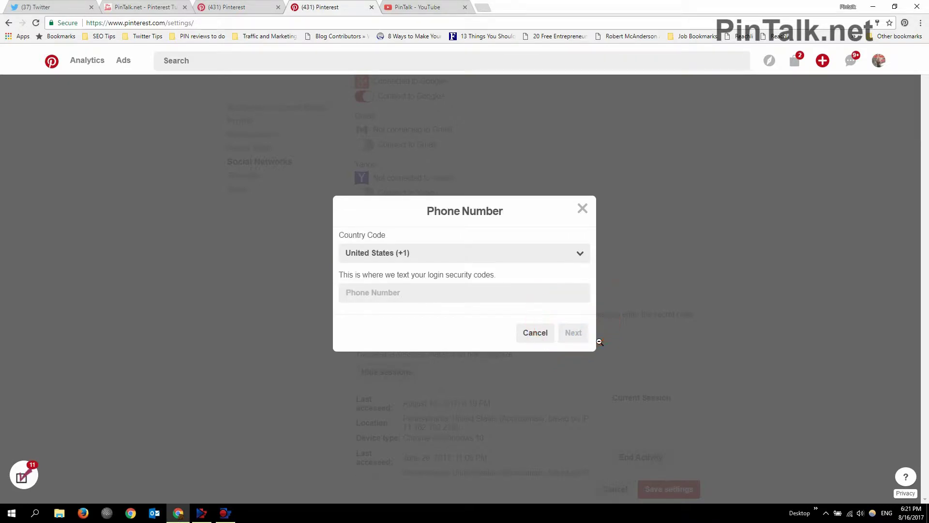
Submit the account's phone number with country code United States (+1) for login codes.
left_click(452, 300)
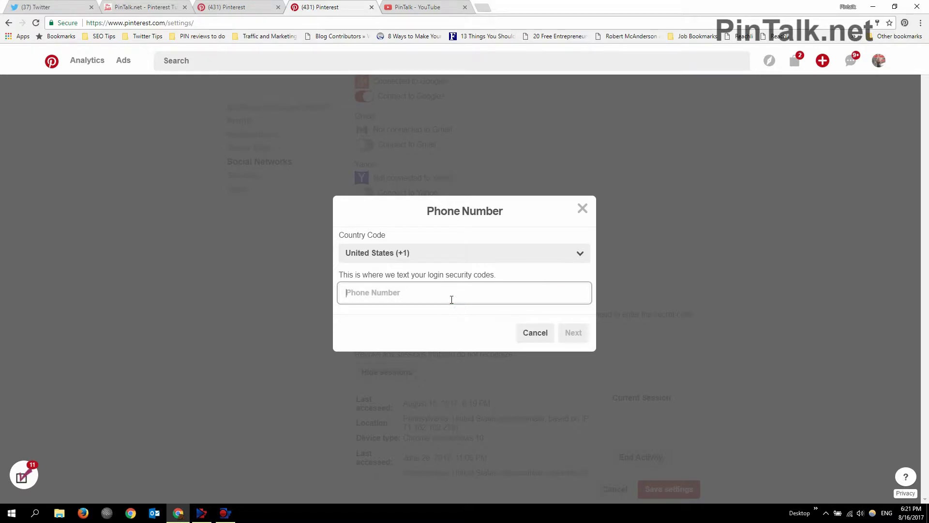
key("ctrl+v")
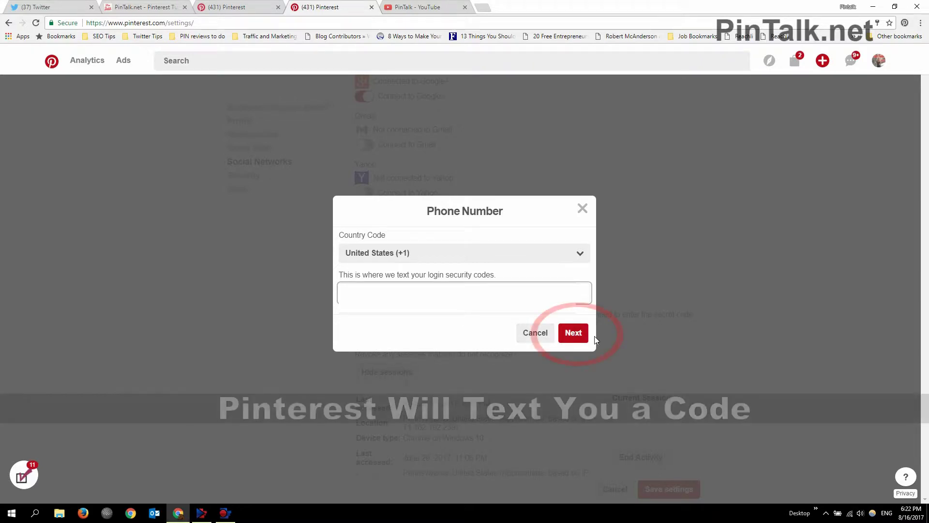
left_click(574, 334)
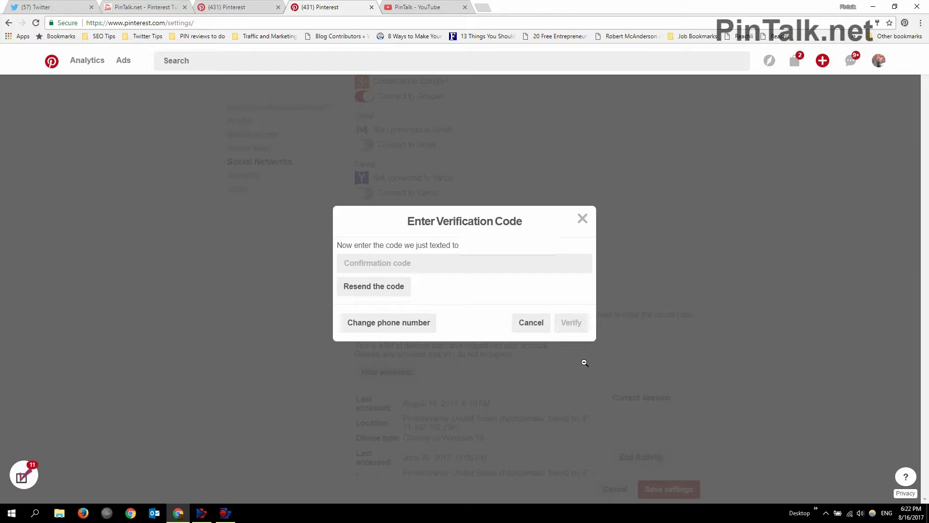
Verify the texted confirmation code and select the generated backup code.
left_click(469, 269)
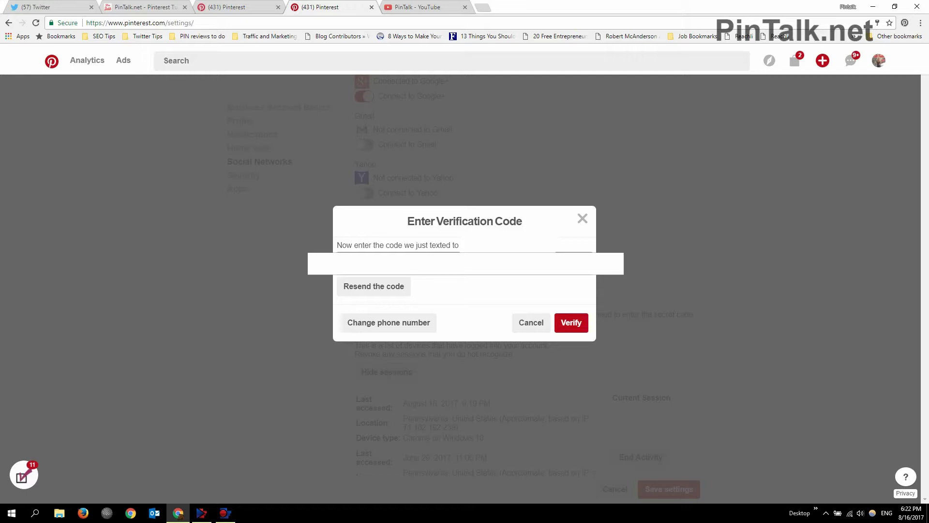
left_click(582, 323)
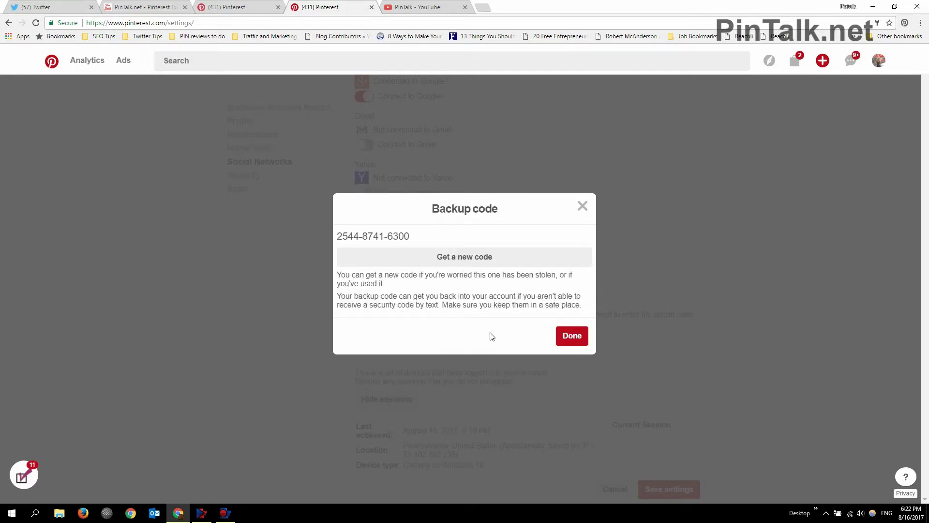
left_click_drag(421, 238, 340, 237)
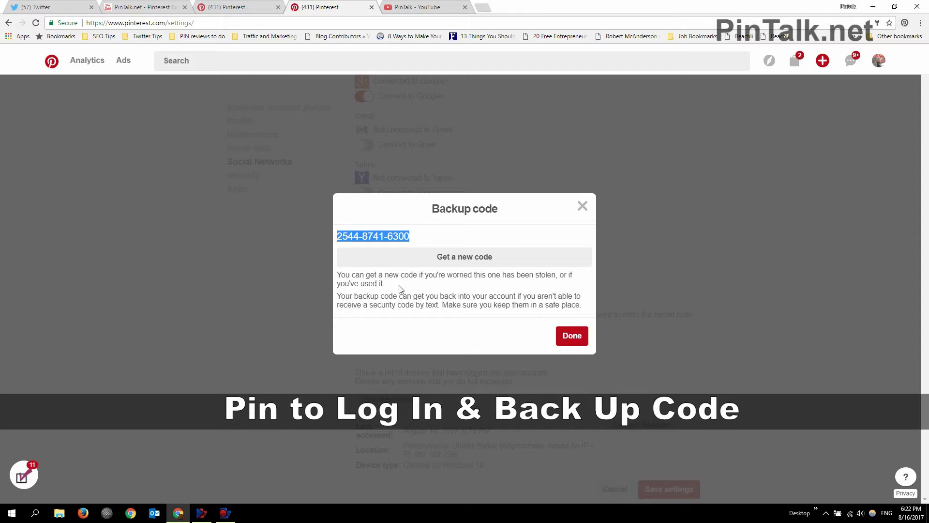
left_click(570, 340)
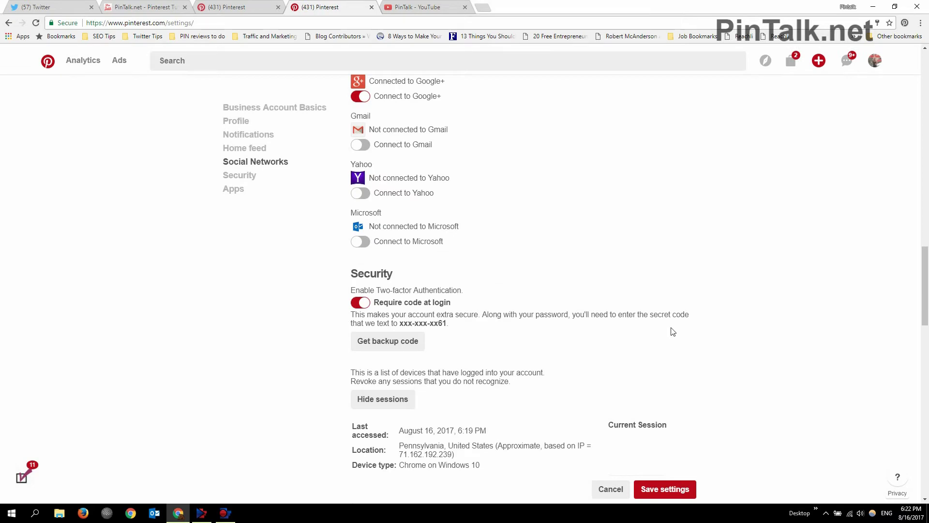
scroll(587, 307, "down", 4)
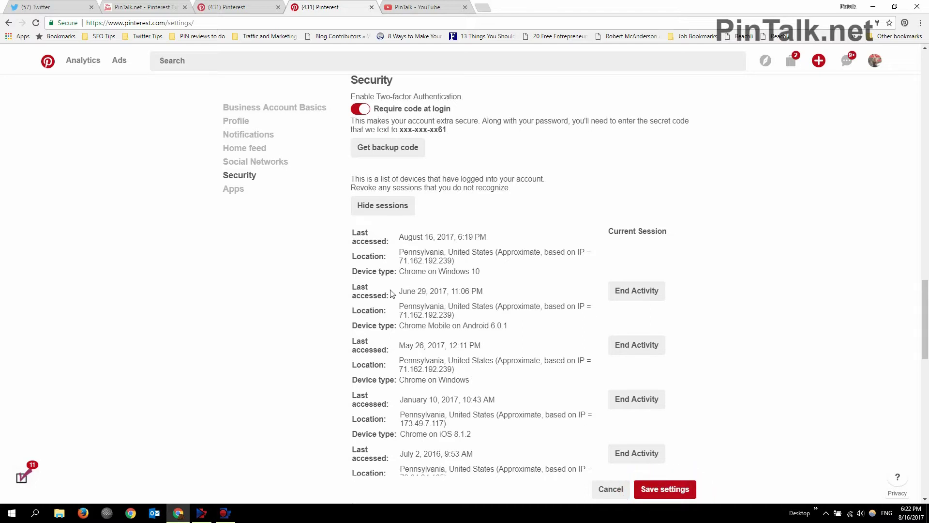
scroll(485, 257, "up", 1)
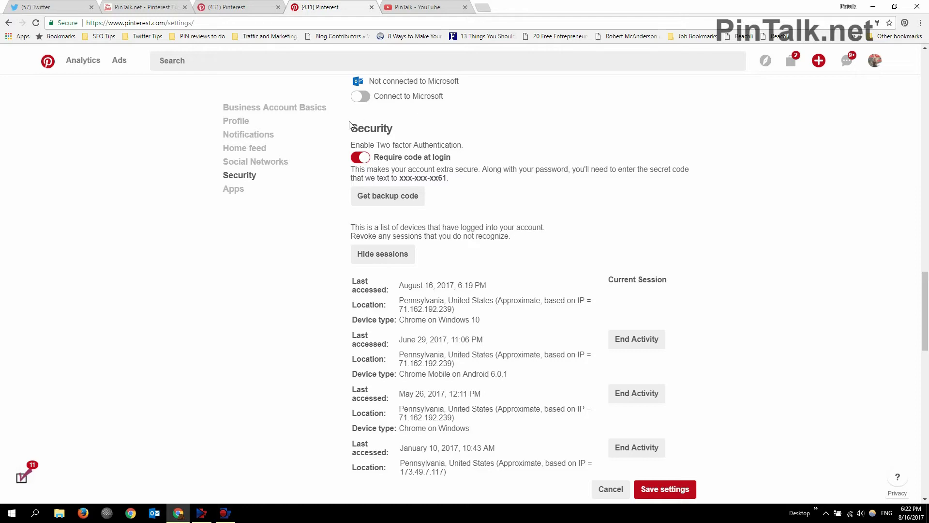
left_click(409, 8)
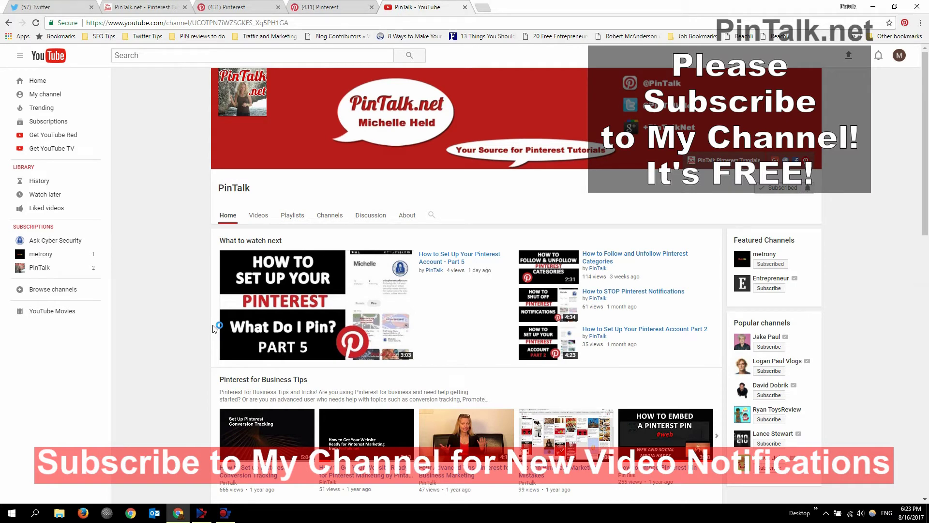
left_click(138, 5)
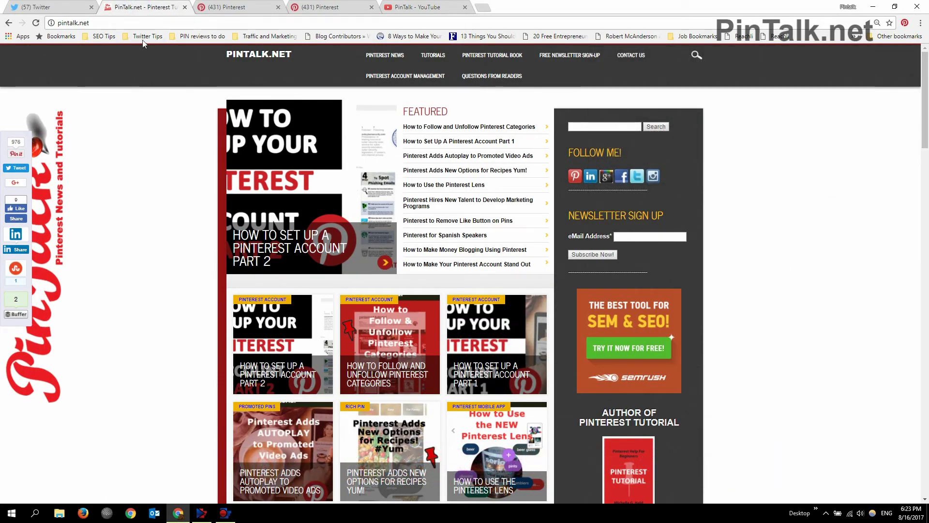
left_click(213, 7)
left_click(334, 5)
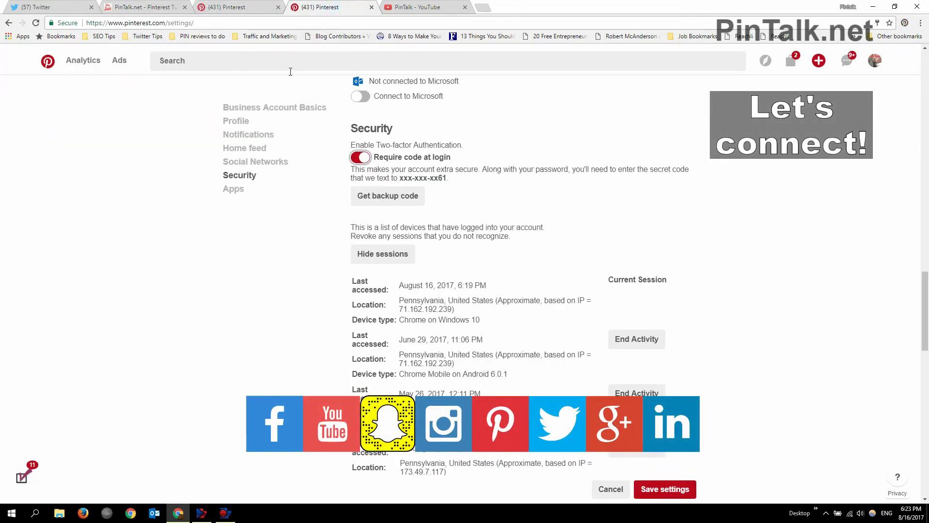